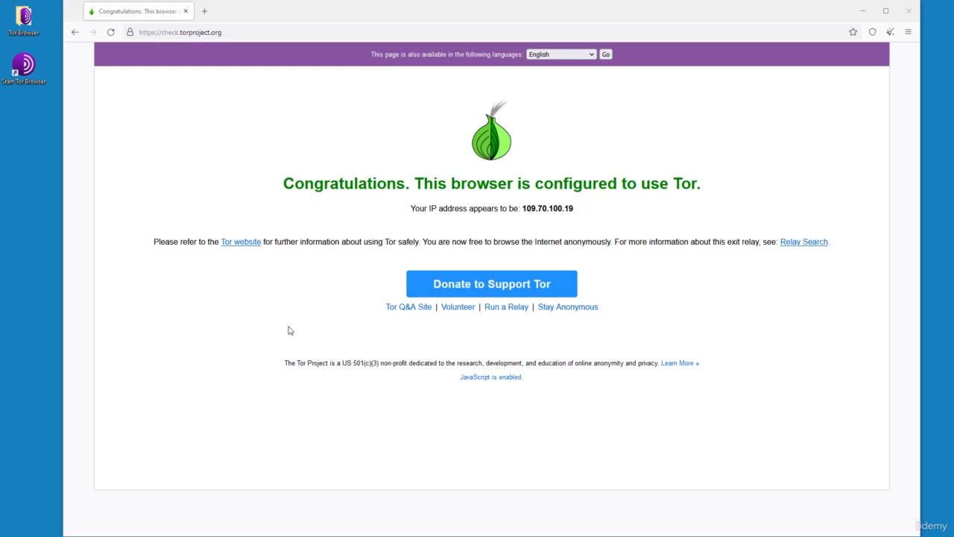
Check for browser updates in the general settings and close the settings page.
{"action": "left_click", "coordinate": [908, 32]}
{"action": "left_click", "coordinate": [840, 296]}
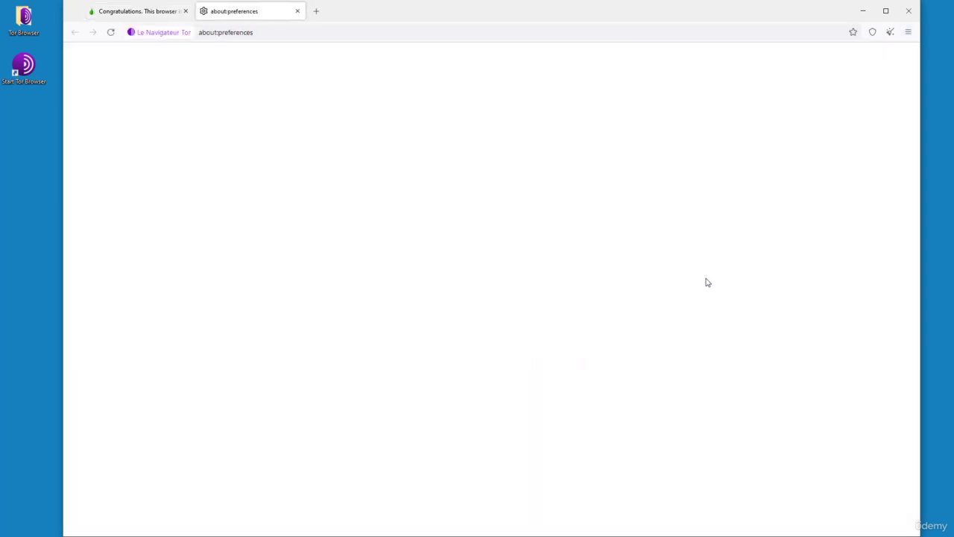
{"action": "scroll", "coordinate": [203, 198], "scroll_direction": "down", "scroll_amount": 10}
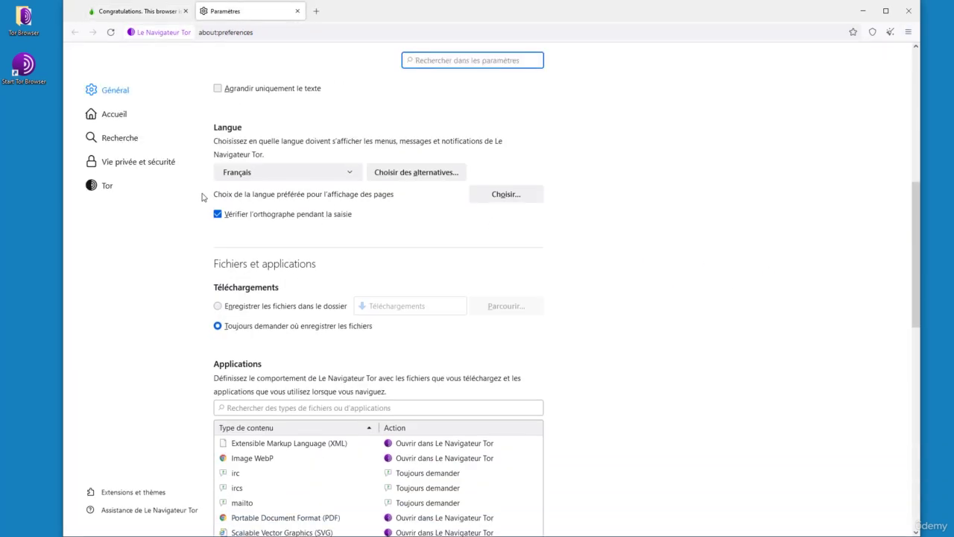
{"action": "scroll", "coordinate": [201, 196], "scroll_direction": "down", "scroll_amount": 3}
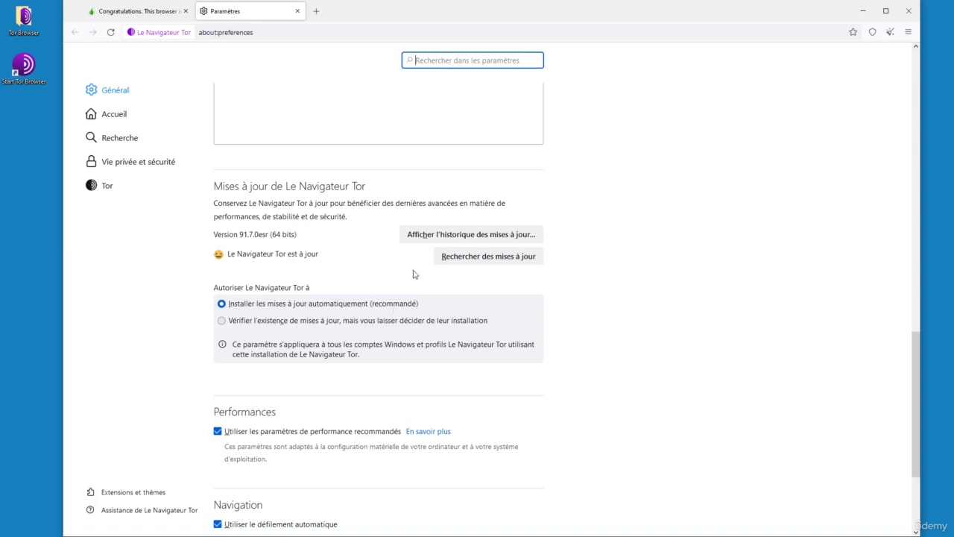
{"action": "left_click", "coordinate": [457, 260]}
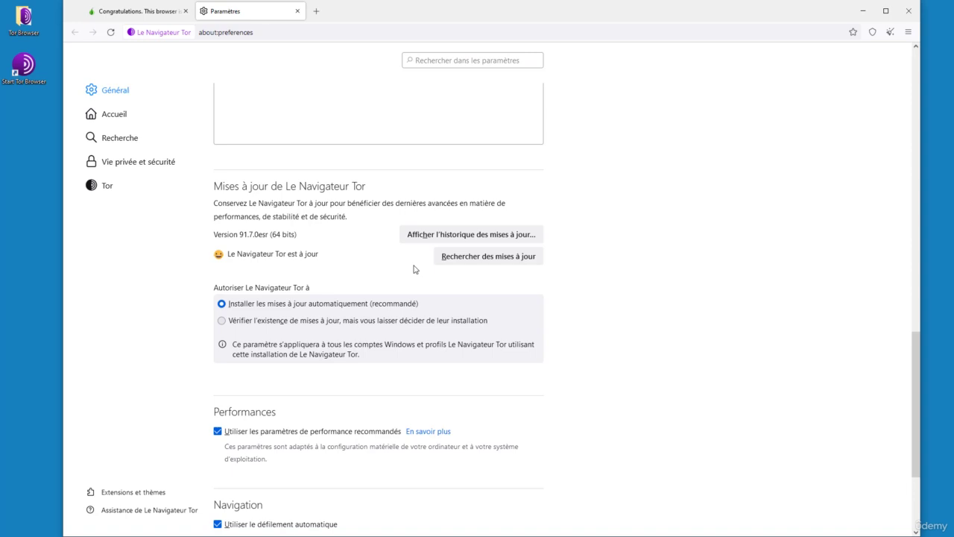
{"action": "key", "text": "ctrl+w"}
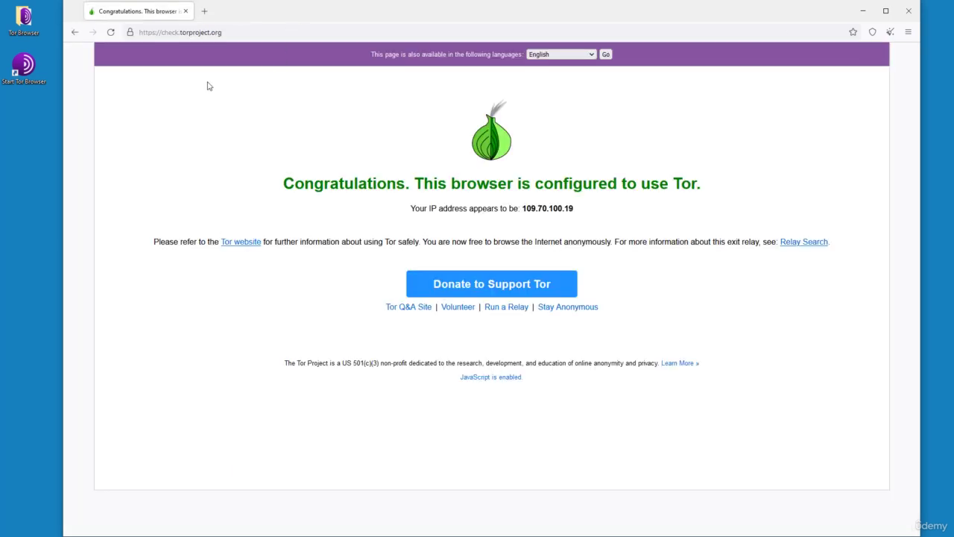
Show the Tor circuit for check.torproject.org and request a new circuit for this site.
{"action": "left_click", "coordinate": [131, 33]}
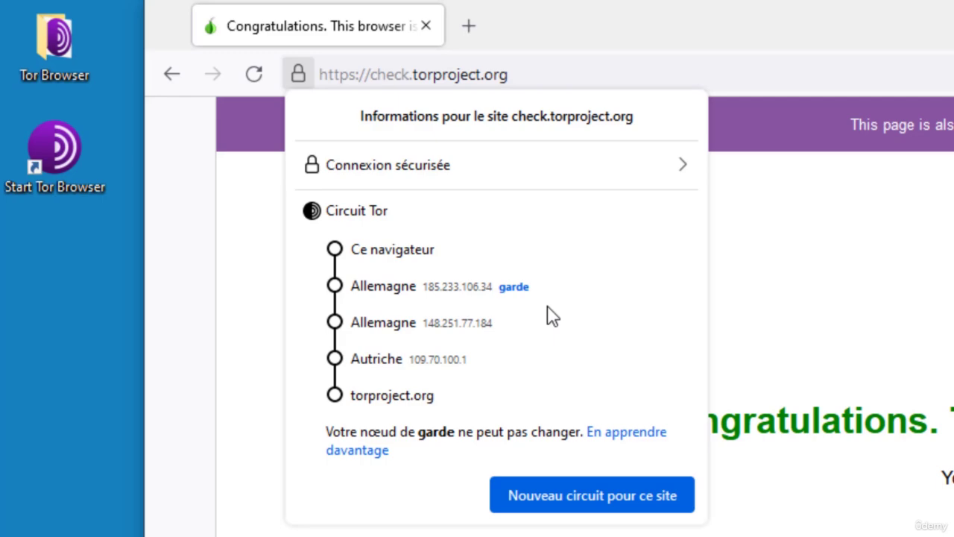
{"action": "left_click", "coordinate": [624, 496]}
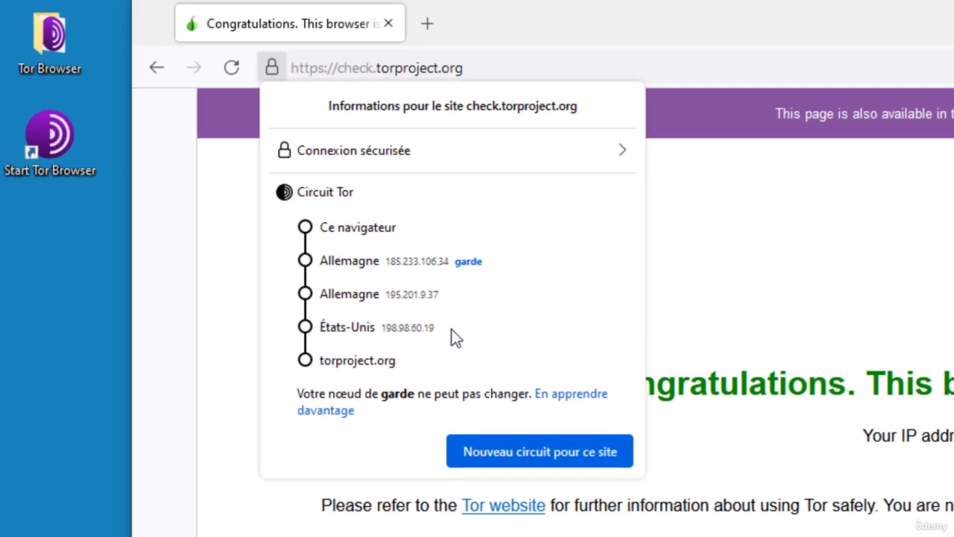
{"action": "mouse_move", "coordinate": [447, 366]}
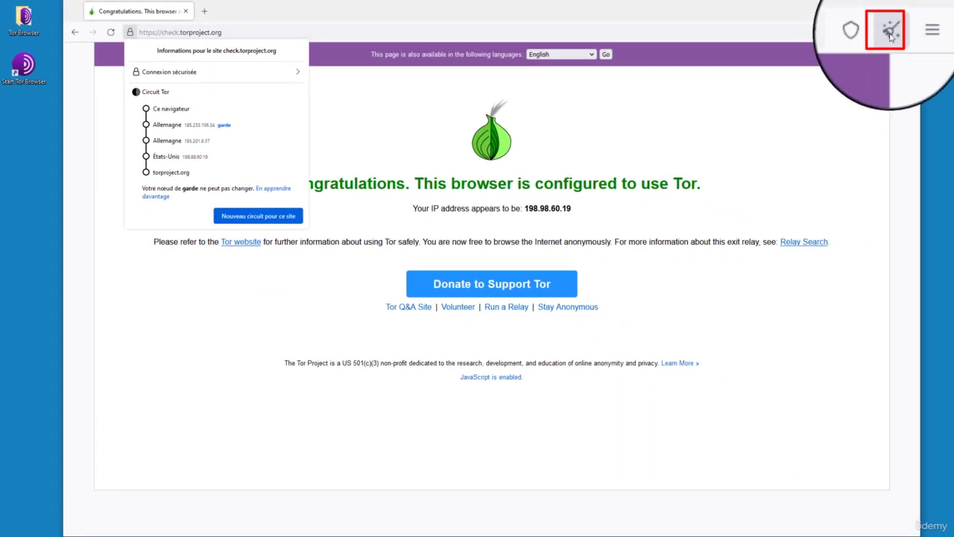
Request a new identity but decline the browser restart, and display the current site's Tor circuit.
{"action": "left_click", "coordinate": [890, 33]}
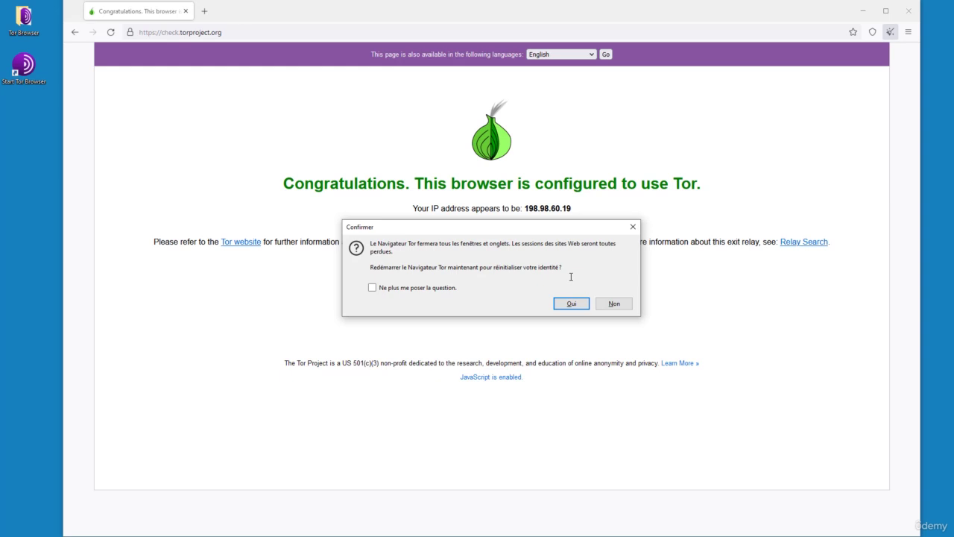
{"action": "left_click", "coordinate": [611, 303]}
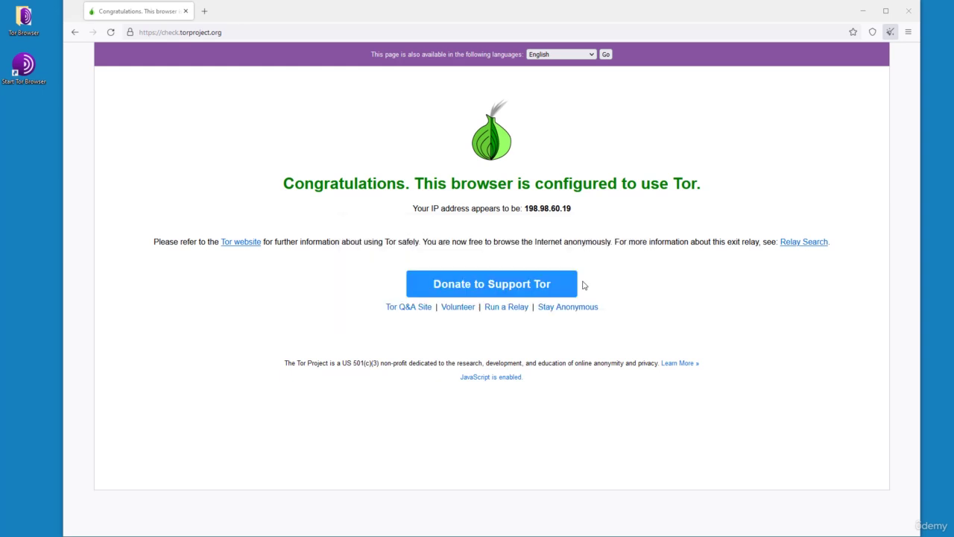
{"action": "left_click", "coordinate": [128, 32]}
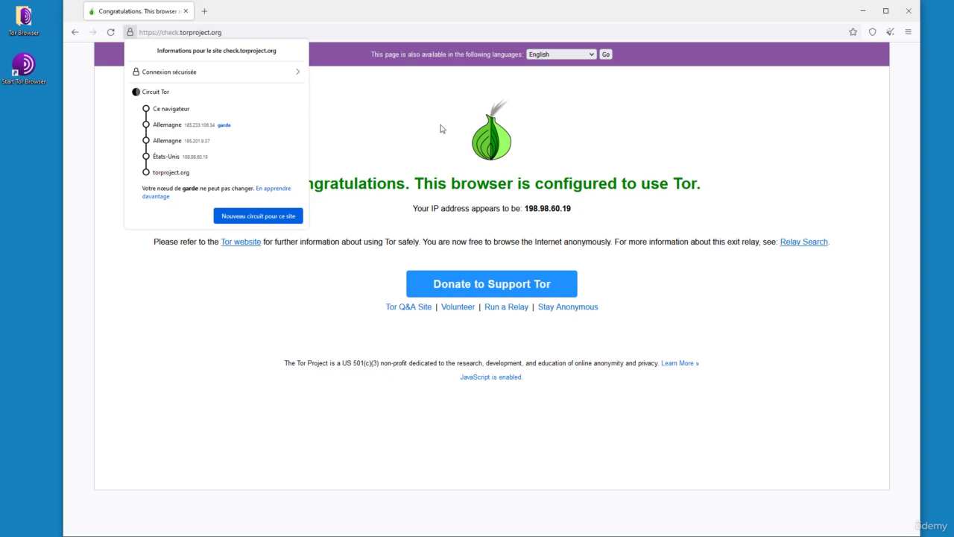
Open the Tor section of the browser settings and review its quick start, bridge and advanced options.
{"action": "left_click", "coordinate": [906, 33]}
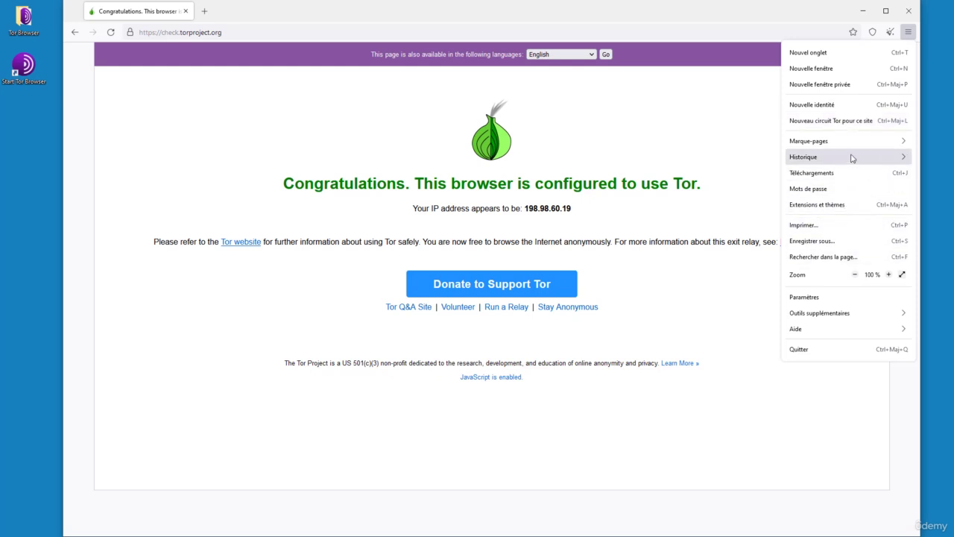
{"action": "left_click", "coordinate": [836, 300]}
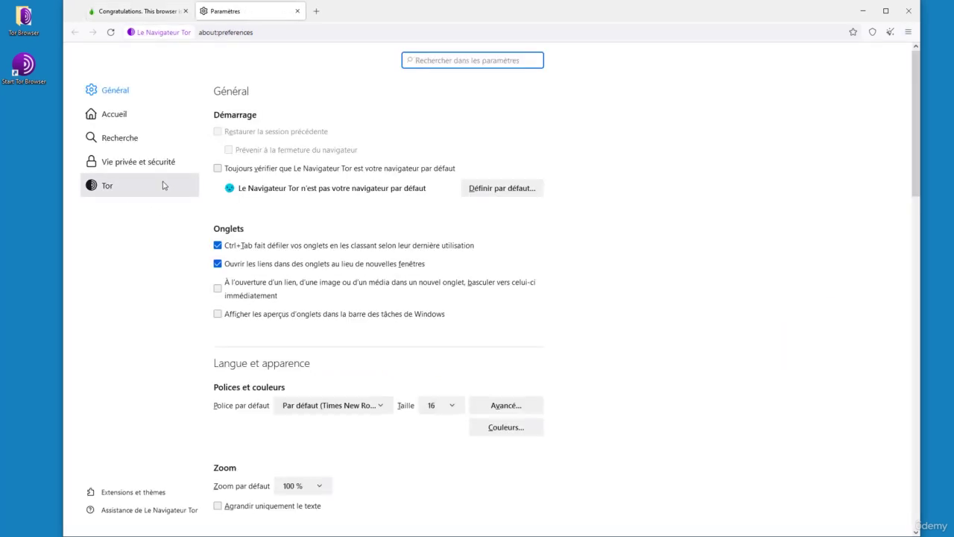
{"action": "left_click", "coordinate": [127, 192]}
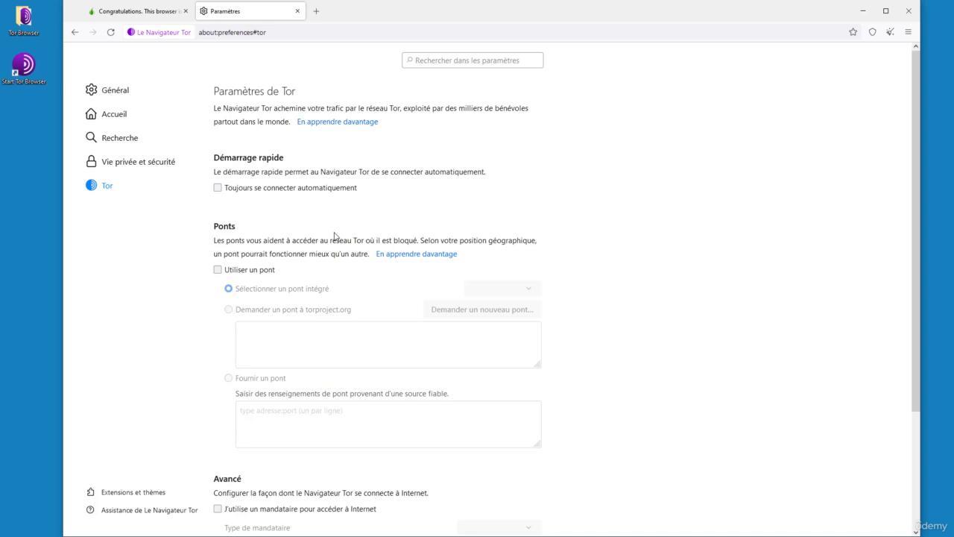
{"action": "scroll", "coordinate": [334, 236], "scroll_direction": "down", "scroll_amount": 4}
{"action": "scroll", "coordinate": [333, 237], "scroll_direction": "up", "scroll_amount": 3}
{"action": "scroll", "coordinate": [334, 236], "scroll_direction": "down", "scroll_amount": 2}
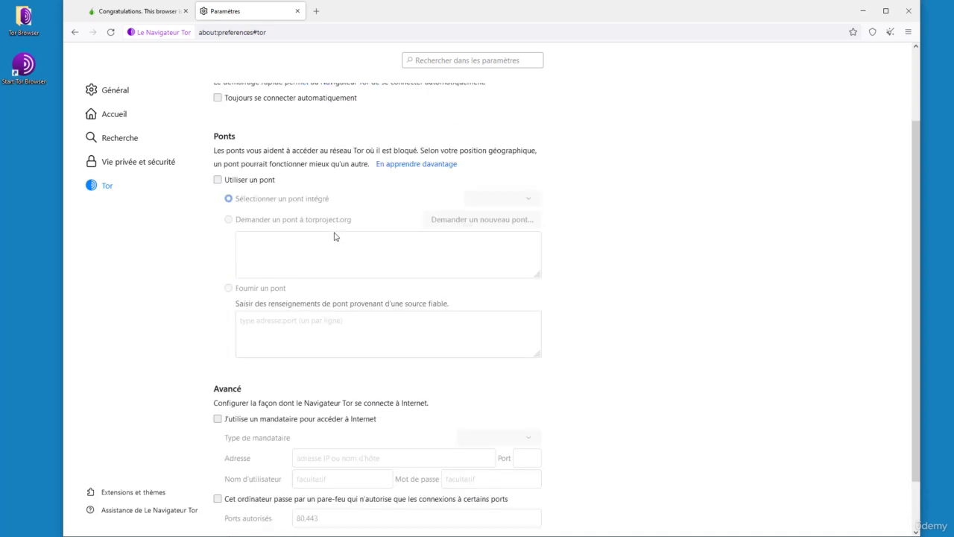
Enable "Utiliser un pont" with the "Fournir un pont" option, and turn bridge use off again.
{"action": "double_click", "coordinate": [217, 136]}
{"action": "left_click", "coordinate": [218, 179]}
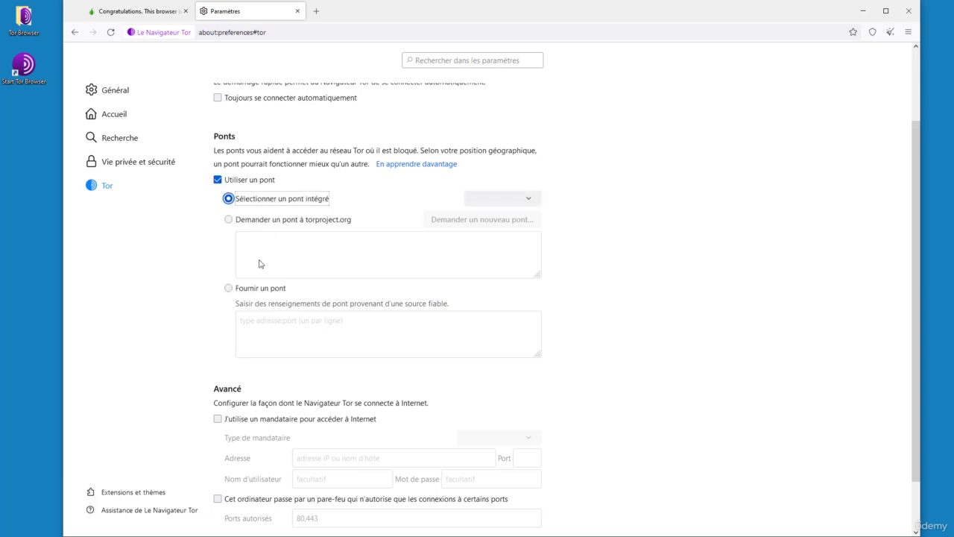
{"action": "left_click", "coordinate": [249, 289]}
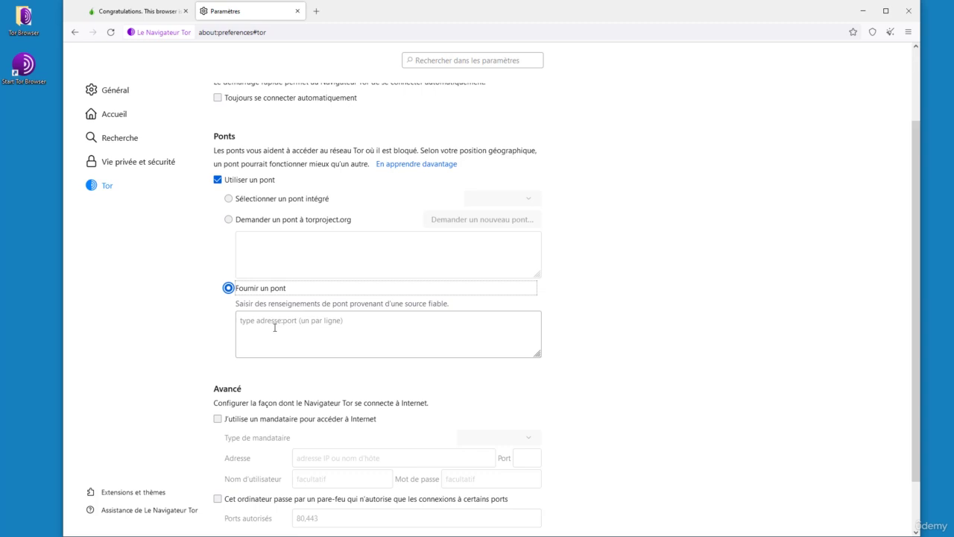
{"action": "left_click", "coordinate": [217, 180]}
Enable the proxy and restricted-port firewall options in the advanced Tor settings, and turn both off again.
{"action": "scroll", "coordinate": [254, 209], "scroll_direction": "down", "scroll_amount": 2}
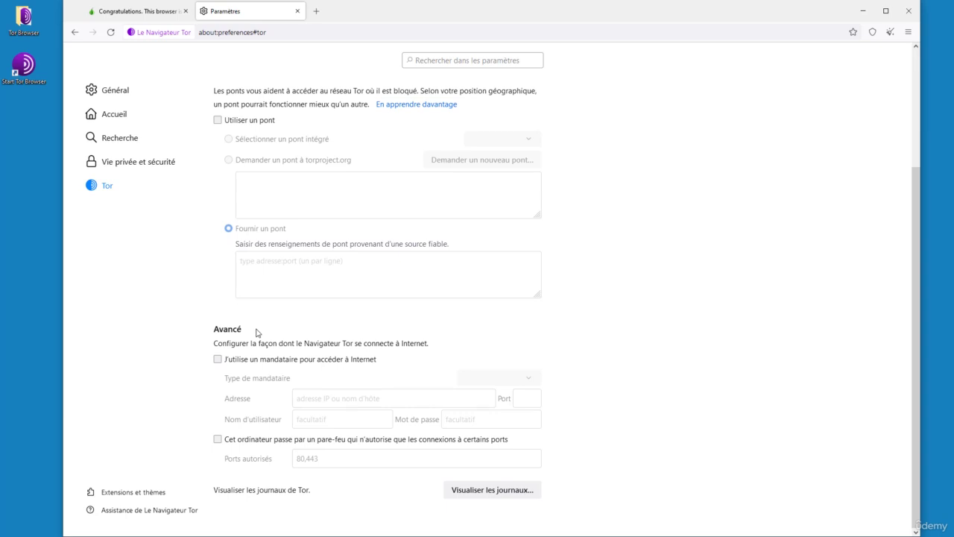
{"action": "left_click", "coordinate": [218, 359]}
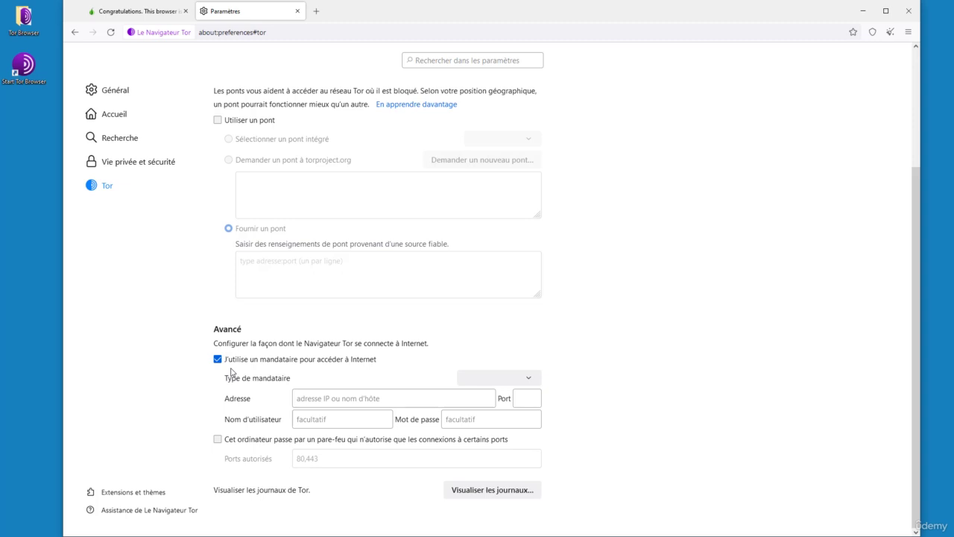
{"action": "left_click", "coordinate": [257, 442]}
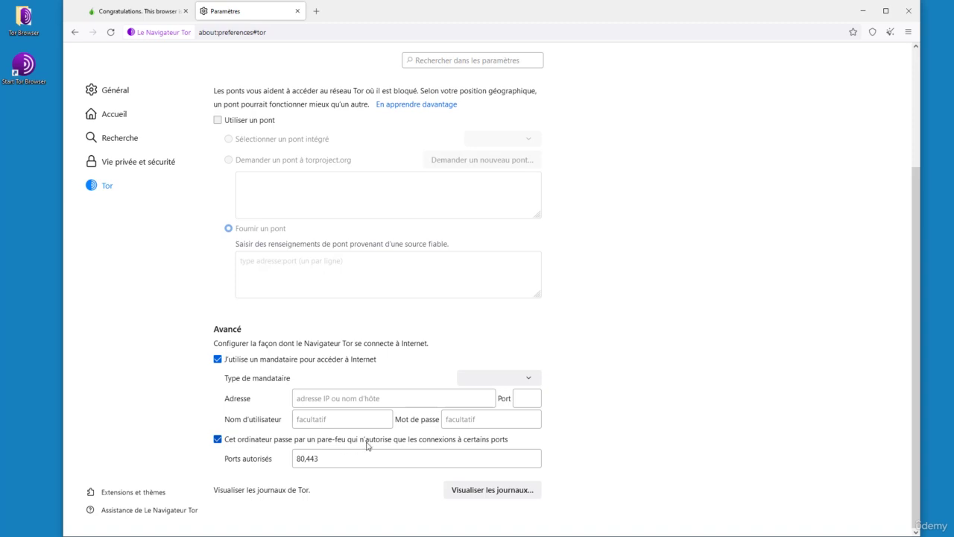
{"action": "left_click", "coordinate": [218, 438]}
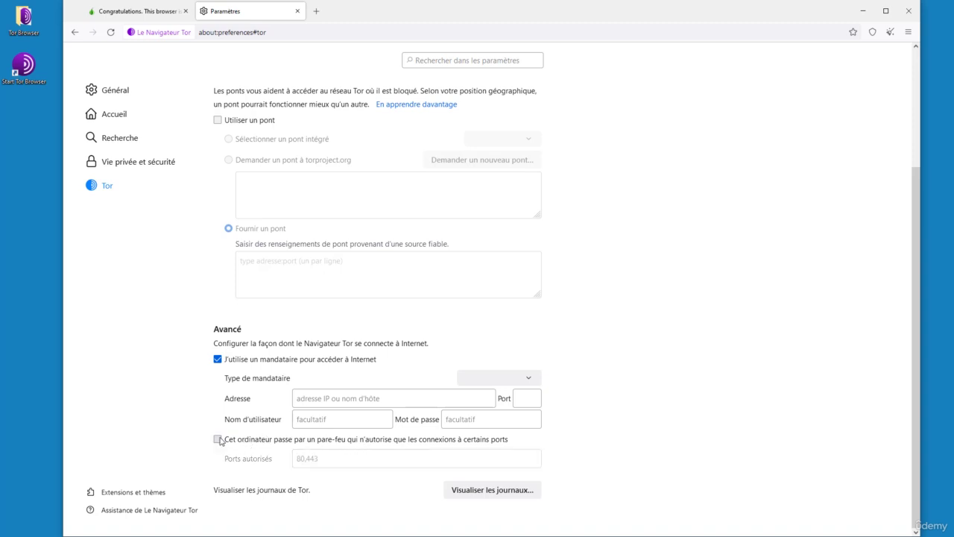
{"action": "left_click", "coordinate": [217, 358]}
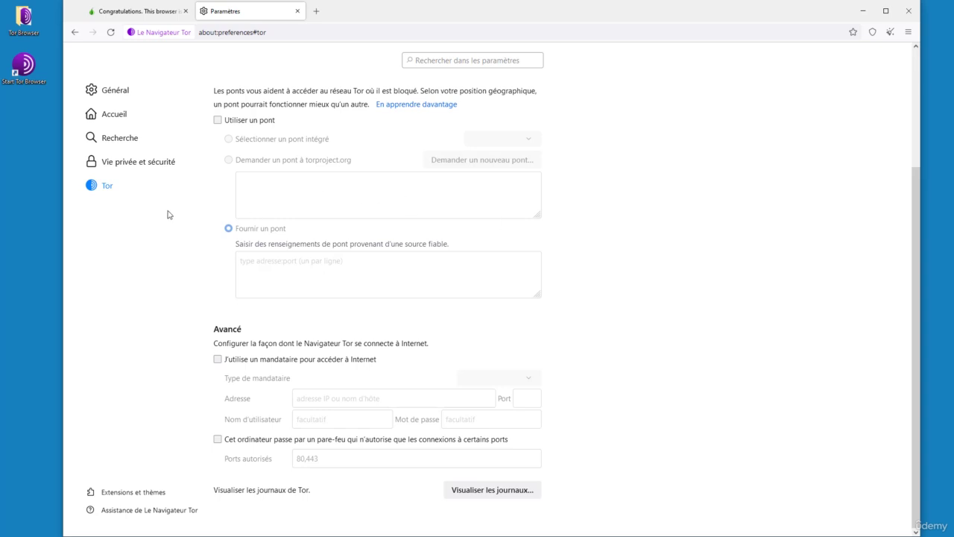
Set the history retention rule in the privacy and security settings to "Ne jamais conserver l'historique".
{"action": "left_click", "coordinate": [143, 164]}
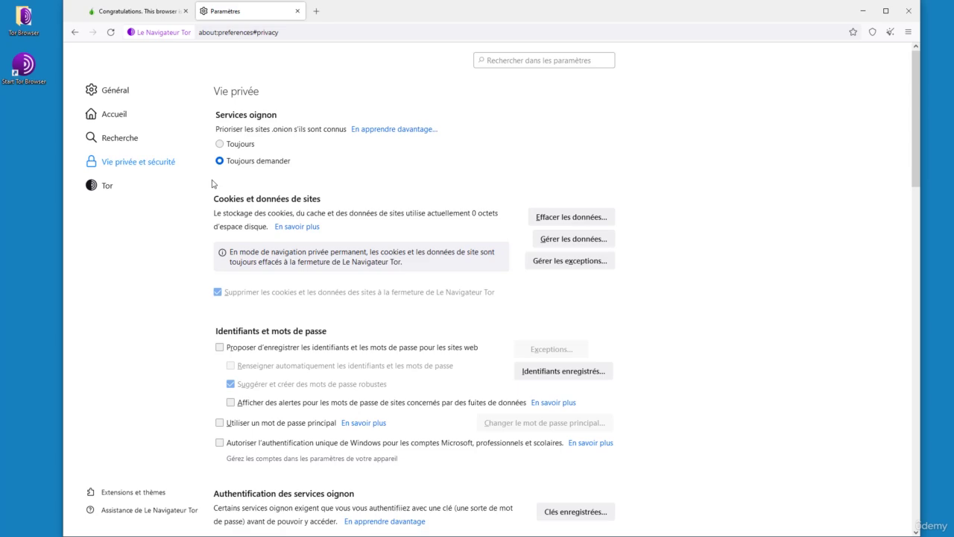
{"action": "scroll", "coordinate": [208, 223], "scroll_direction": "down", "scroll_amount": 10}
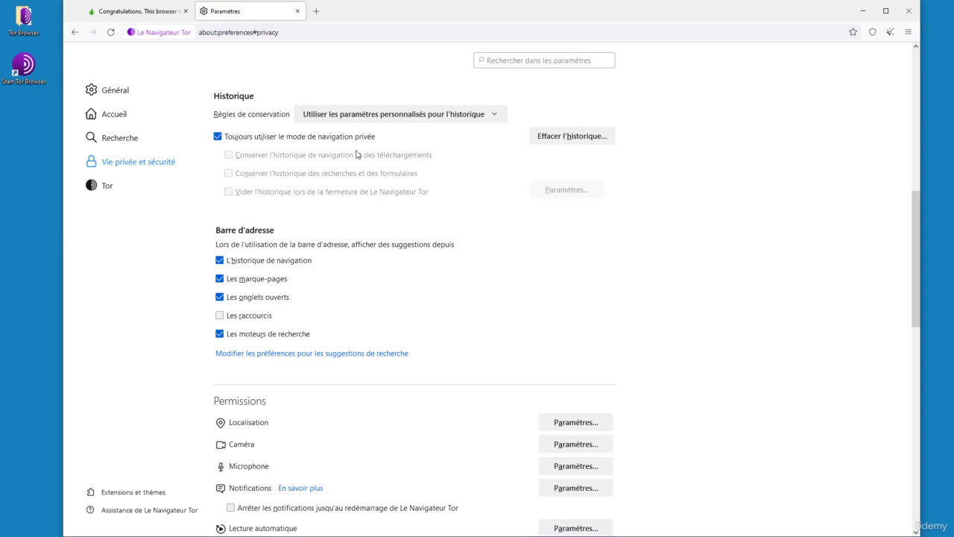
{"action": "left_click", "coordinate": [375, 119]}
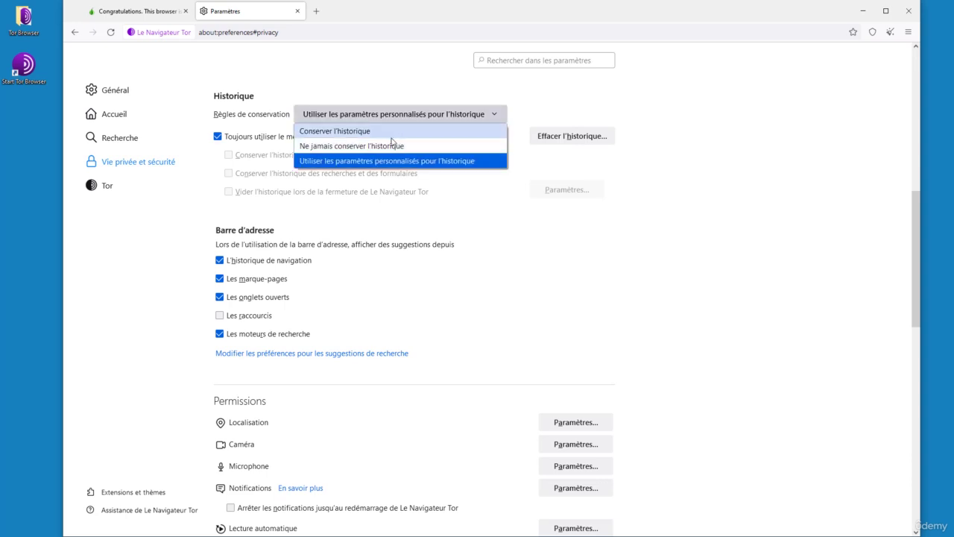
{"action": "left_click", "coordinate": [383, 147]}
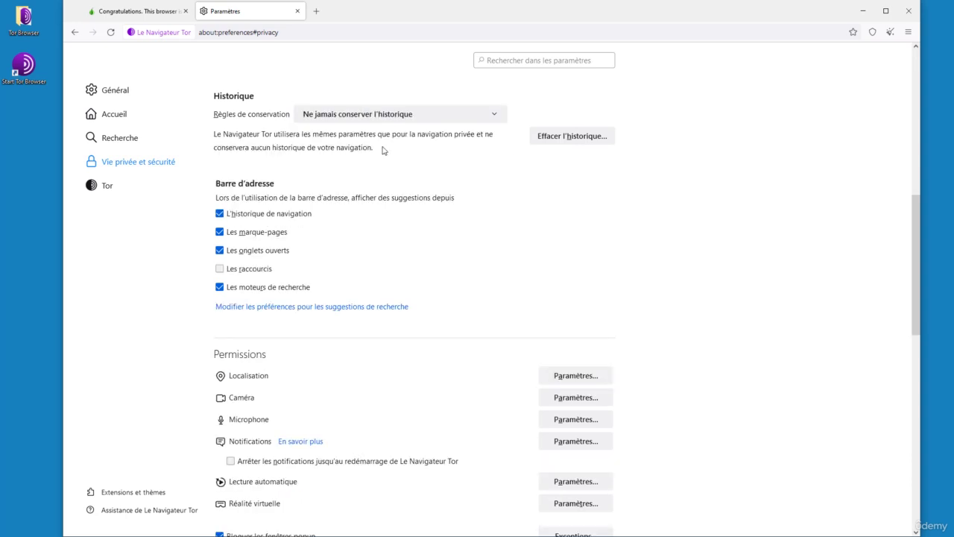
Enable "Bloquer les contenus dangereux ou trompeurs" and "Bloquer les téléchargements dangereux" in the security settings.
{"action": "scroll", "coordinate": [383, 149], "scroll_direction": "down", "scroll_amount": 3}
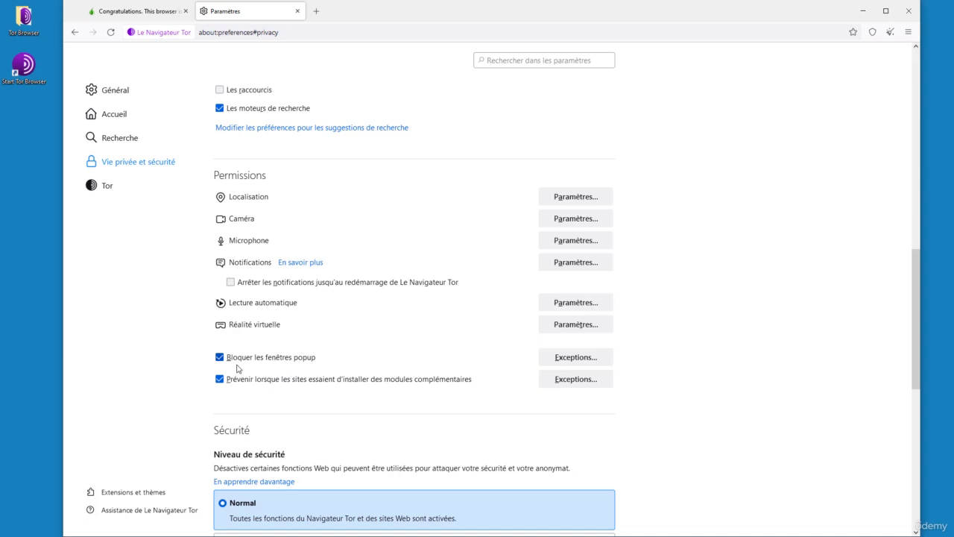
{"action": "scroll", "coordinate": [237, 368], "scroll_direction": "down", "scroll_amount": 4}
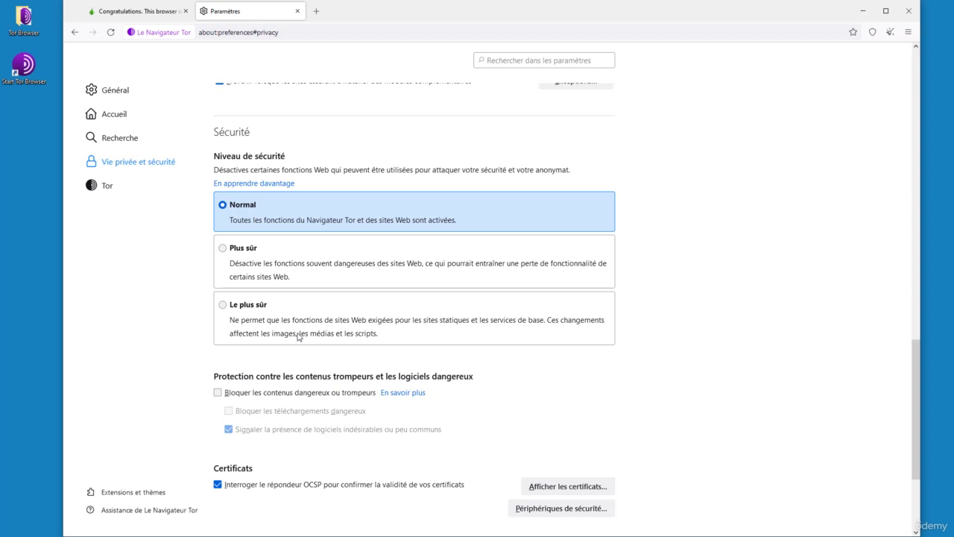
{"action": "scroll", "coordinate": [297, 336], "scroll_direction": "down", "scroll_amount": 2}
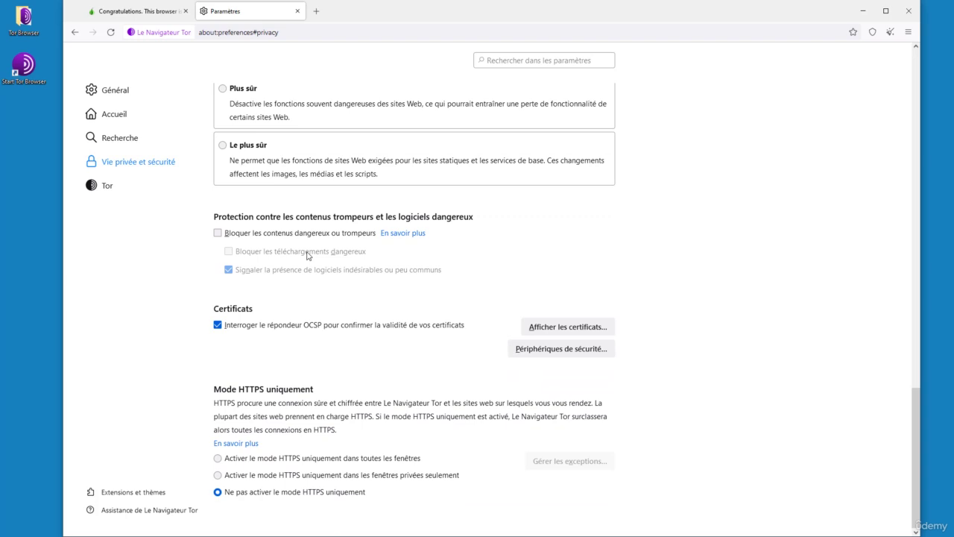
{"action": "left_click", "coordinate": [217, 234]}
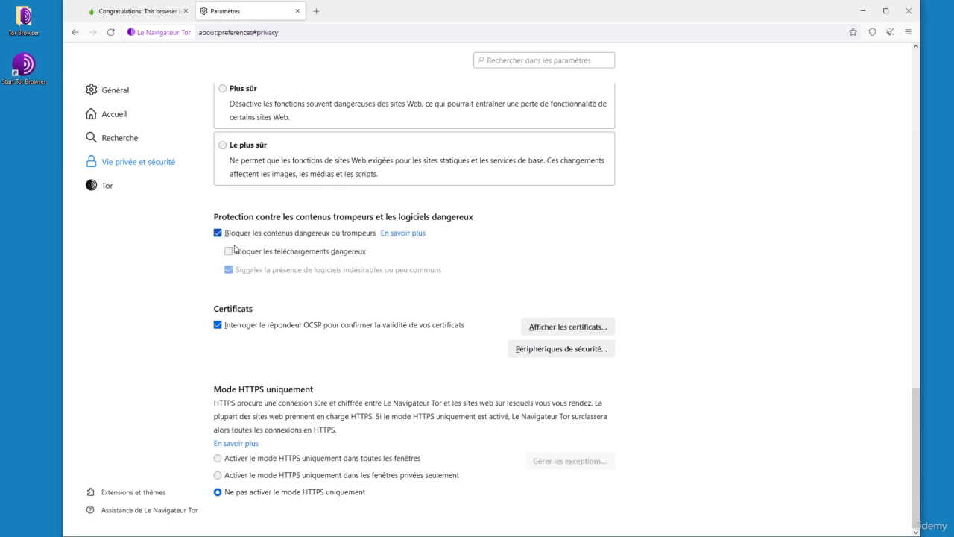
{"action": "left_click", "coordinate": [229, 252]}
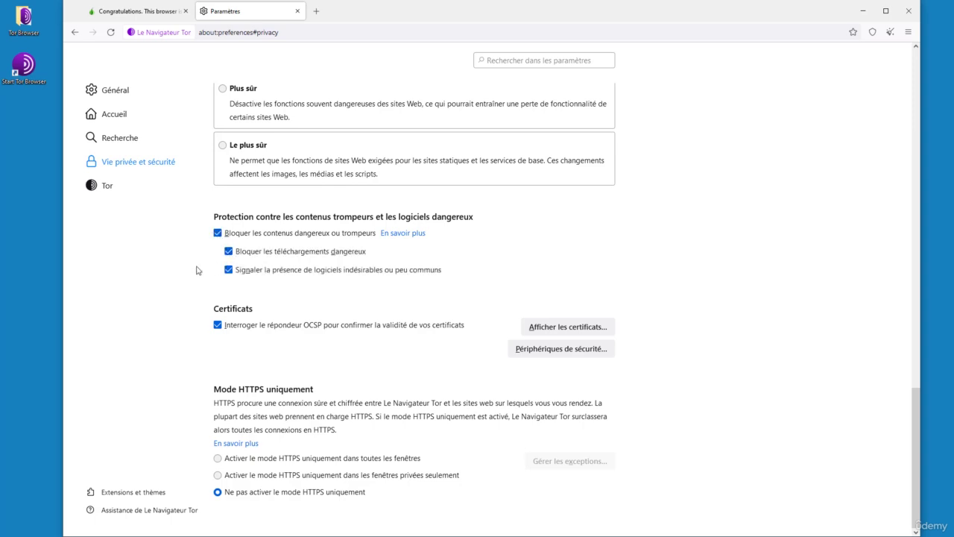